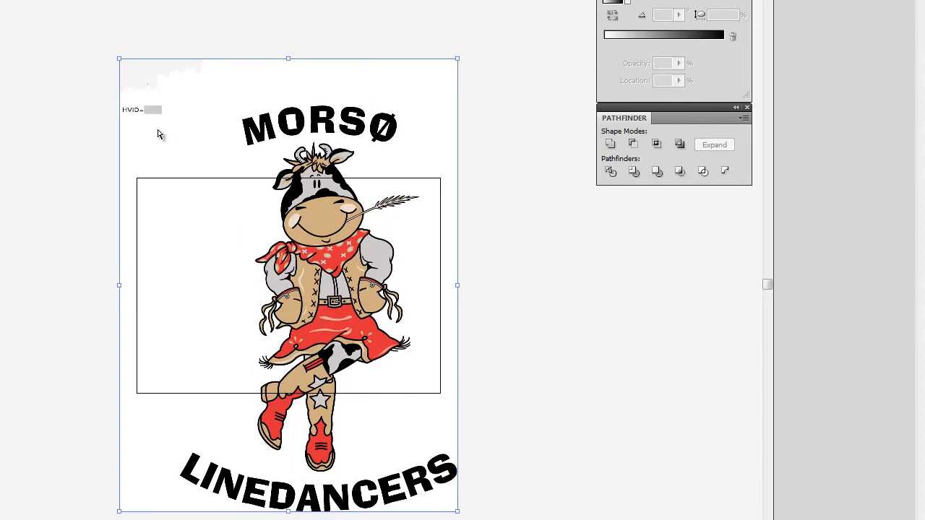
# Move the placed Morsø Linedance image slightly upward on the canvas and deselect it
pyautogui.click(221, 50)
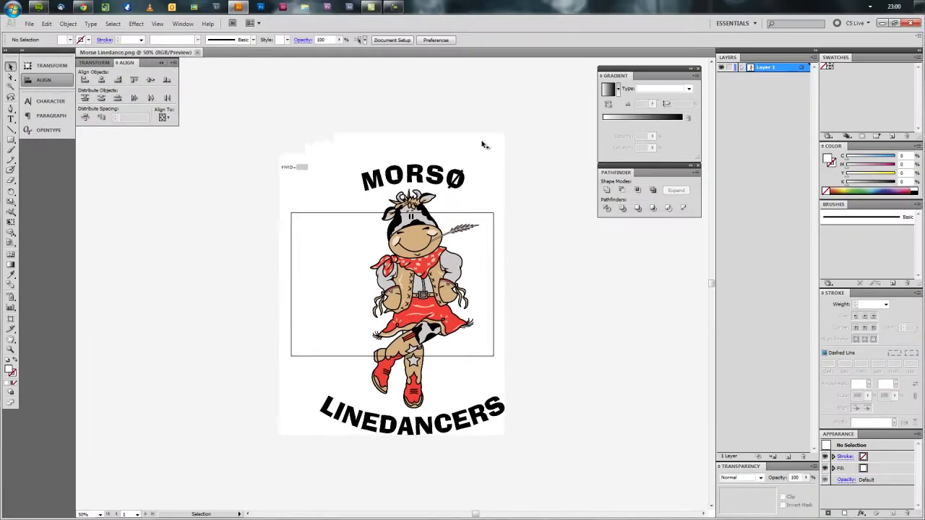
pyautogui.click(422, 74)
pyautogui.moveTo(478, 137); pyautogui.dragTo(470, 154)
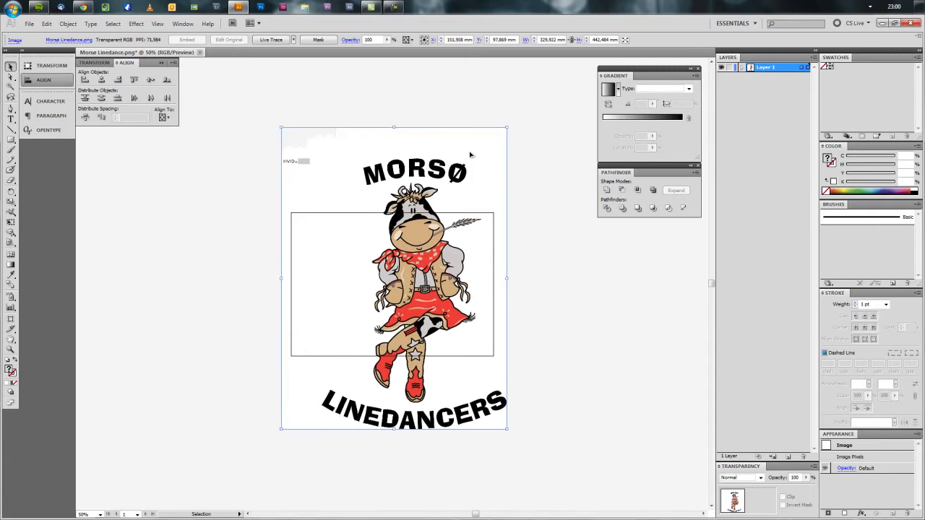
pyautogui.click(405, 109)
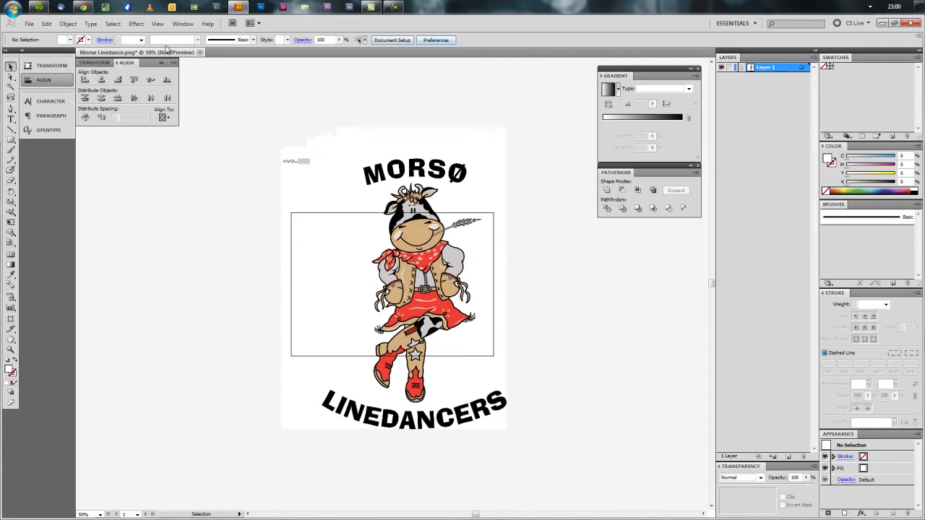
# Live Trace the cow image with the Color 6 preset and convert the tracing to a Live Paint group
pyautogui.click(438, 149)
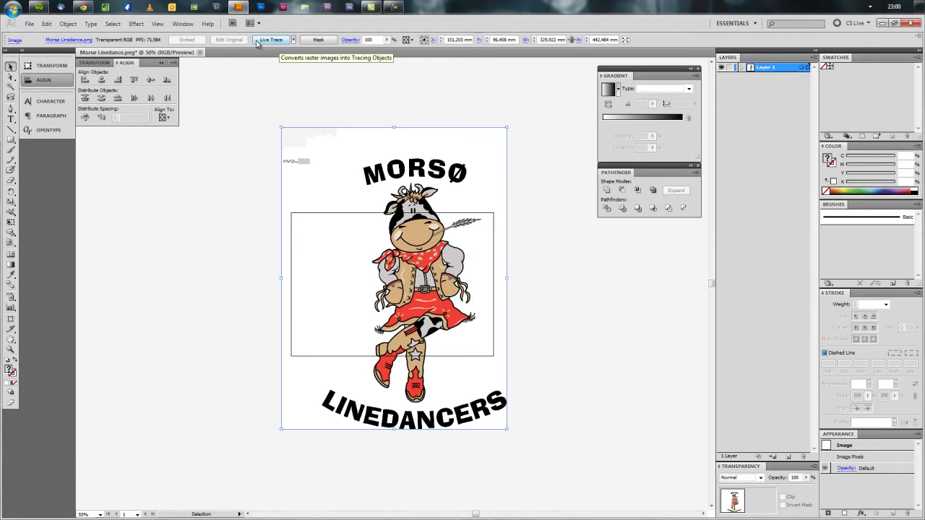
pyautogui.click(294, 41)
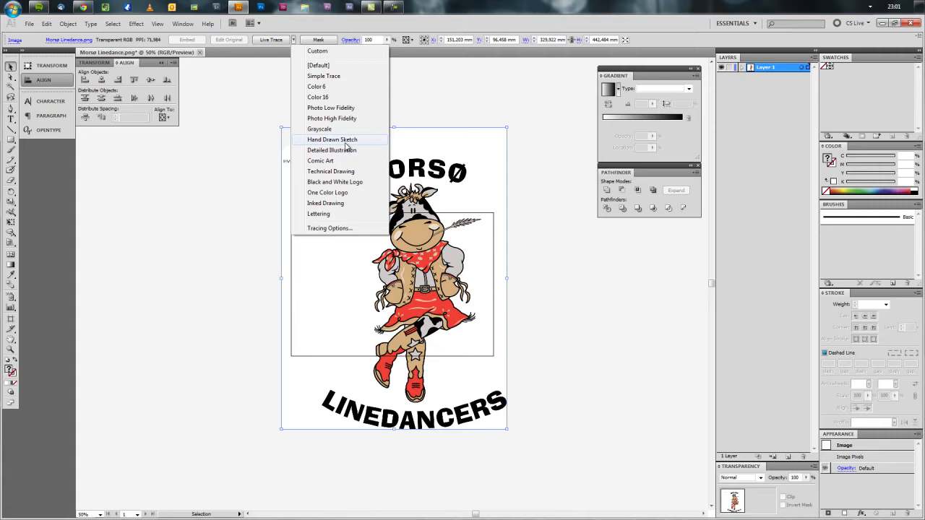
pyautogui.click(318, 87)
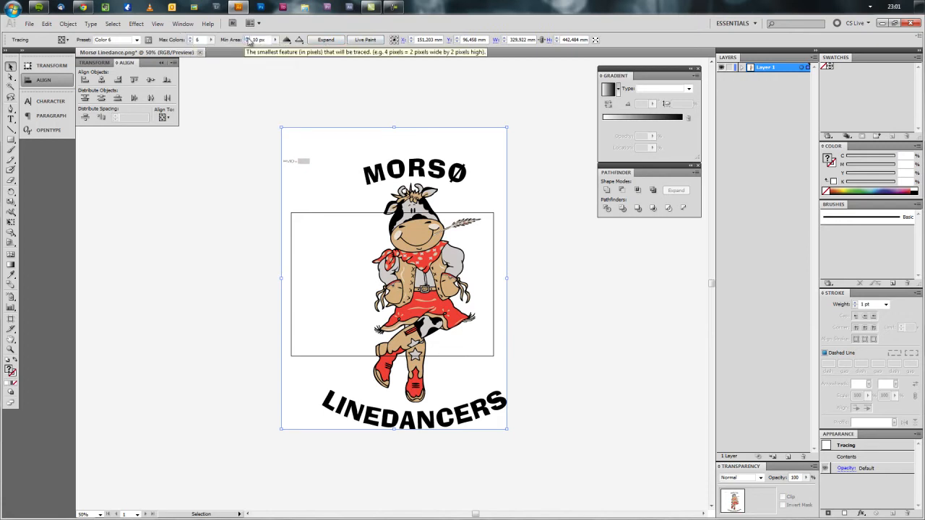
pyautogui.click(371, 43)
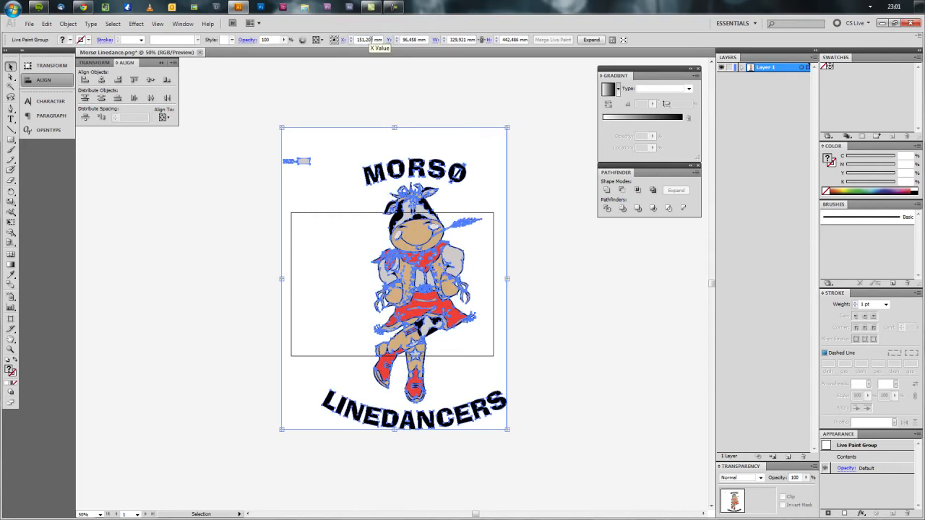
# Directly select the white background area around the traced artwork and delete it
pyautogui.click(11, 77)
pyautogui.click(498, 111)
pyautogui.click(507, 129)
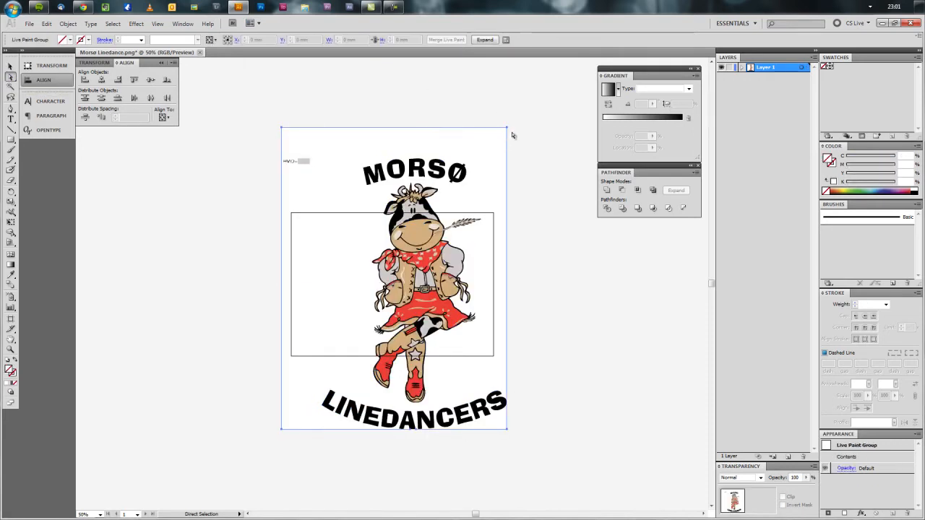
pyautogui.click(337, 116)
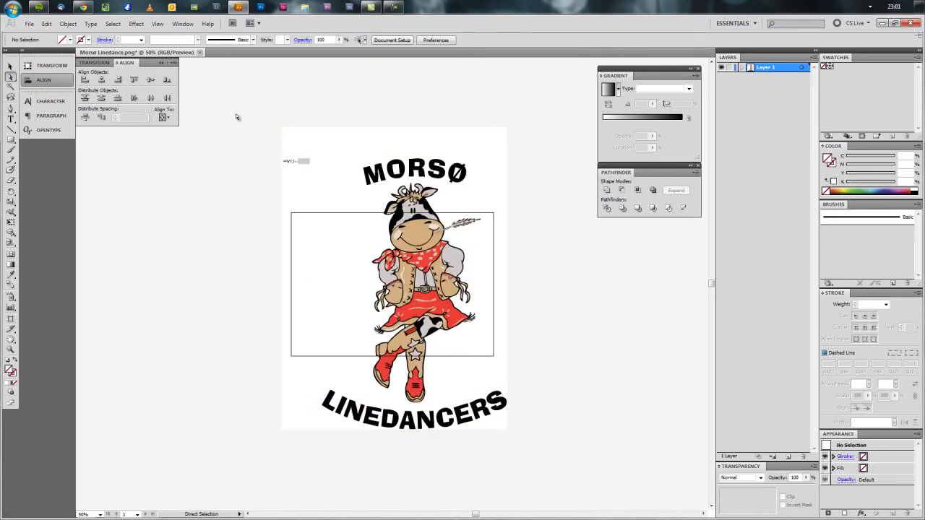
pyautogui.click(289, 136)
pyautogui.click(258, 113)
pyautogui.click(323, 169)
pyautogui.click(518, 162)
pyautogui.moveTo(276, 107); pyautogui.dragTo(306, 138)
pyautogui.click(312, 88)
pyautogui.click(324, 149)
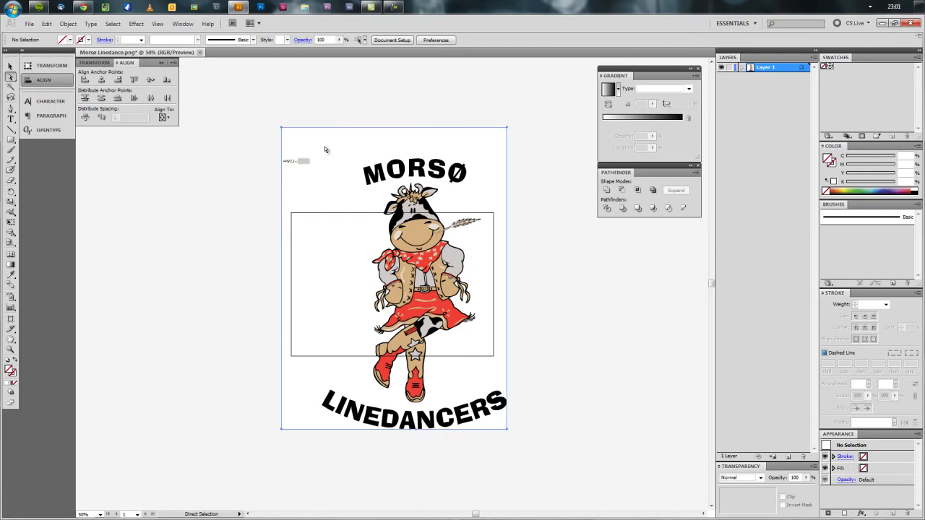
pyautogui.click(299, 91)
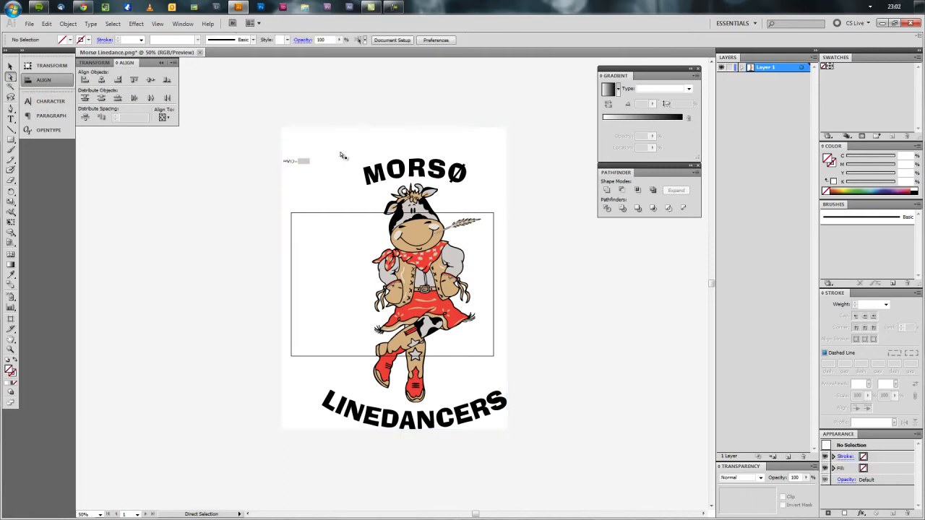
pyautogui.click(341, 156)
pyautogui.hotkey('ctrl', 'shift', 'a')
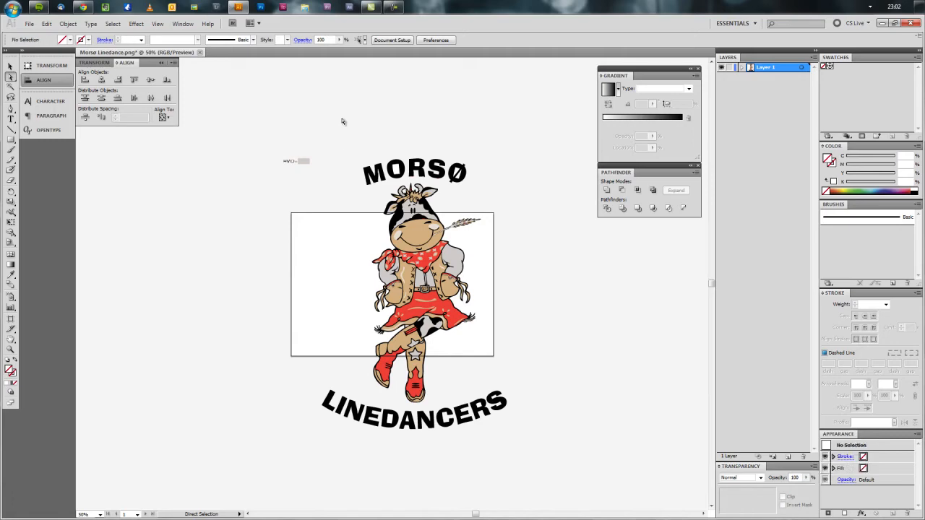
# Delete the stray beige sliver in the inner notch of the letter M in MORSØ
pyautogui.hotkey('ctrl', '+')
pyautogui.hotkey('ctrl', '+')
pyautogui.hotkey('ctrl', '+')
pyautogui.hotkey('ctrl', '+')
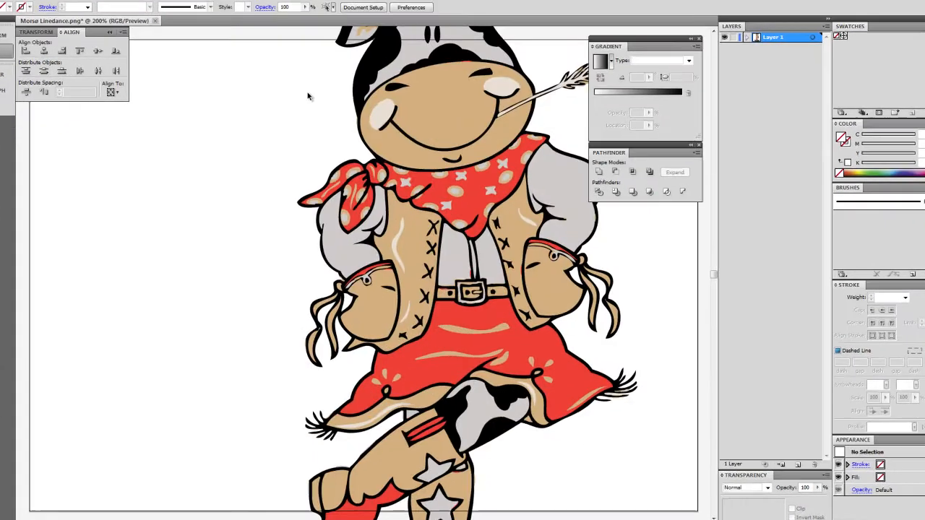
pyautogui.scroll(15, 232, 97)
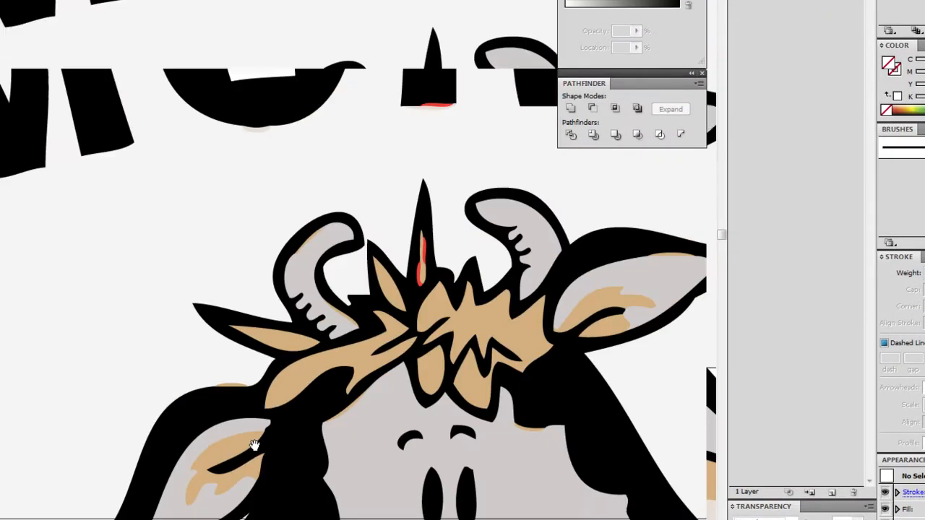
pyautogui.scroll(2, 280, 272)
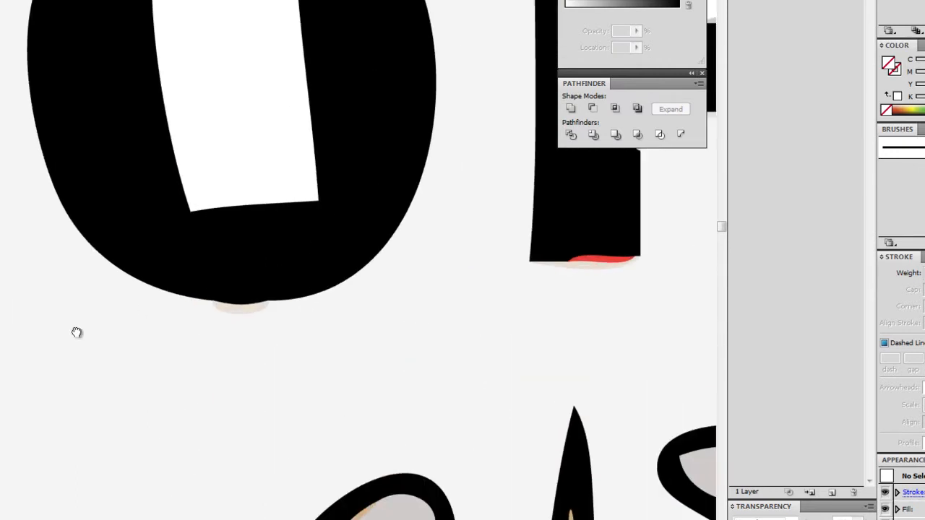
pyautogui.scroll(2, 77, 333)
pyautogui.moveTo(114, 335); pyautogui.dragTo(337, 327)
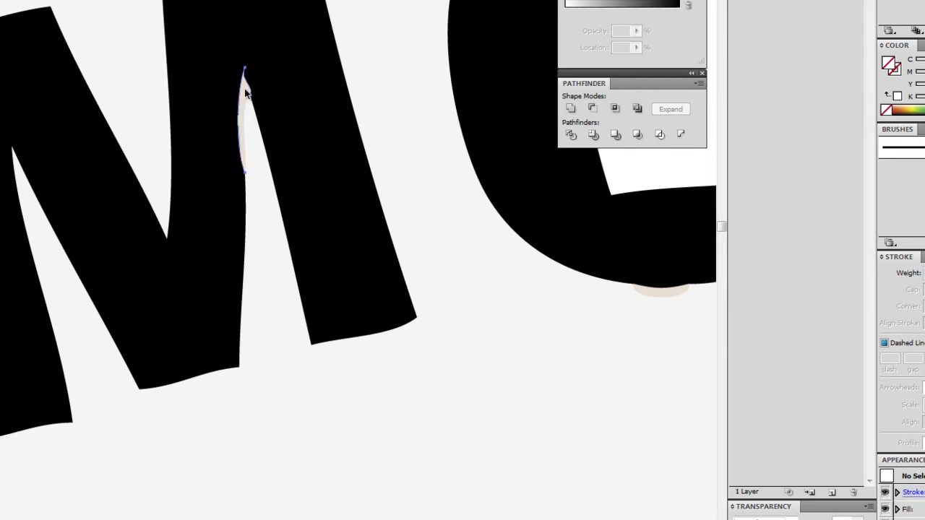
pyautogui.click(246, 104)
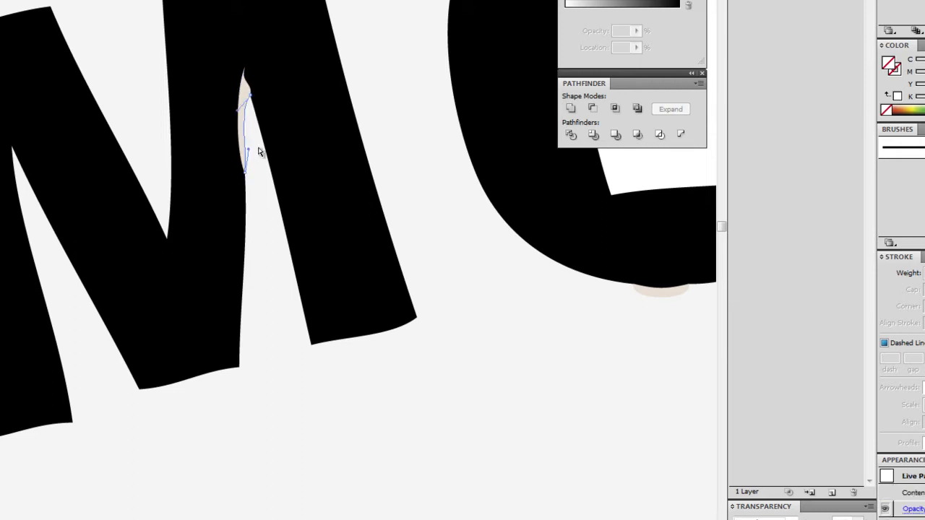
pyautogui.click(253, 115)
pyautogui.click(247, 108)
pyautogui.click(241, 123)
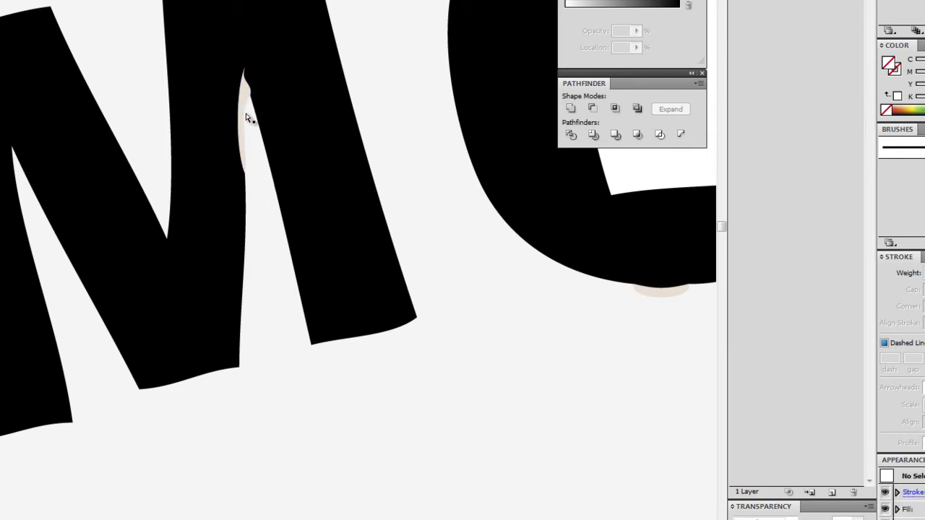
pyautogui.click(247, 118)
pyautogui.press('Delete')
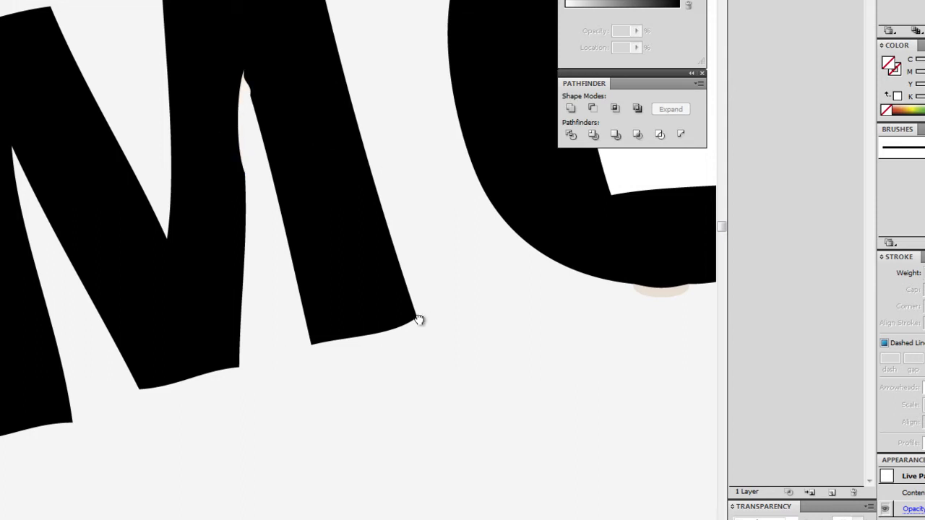
# Delete the stray beige fragment beneath the letter O in MORSØ
pyautogui.moveTo(419, 320); pyautogui.dragTo(162, 319)
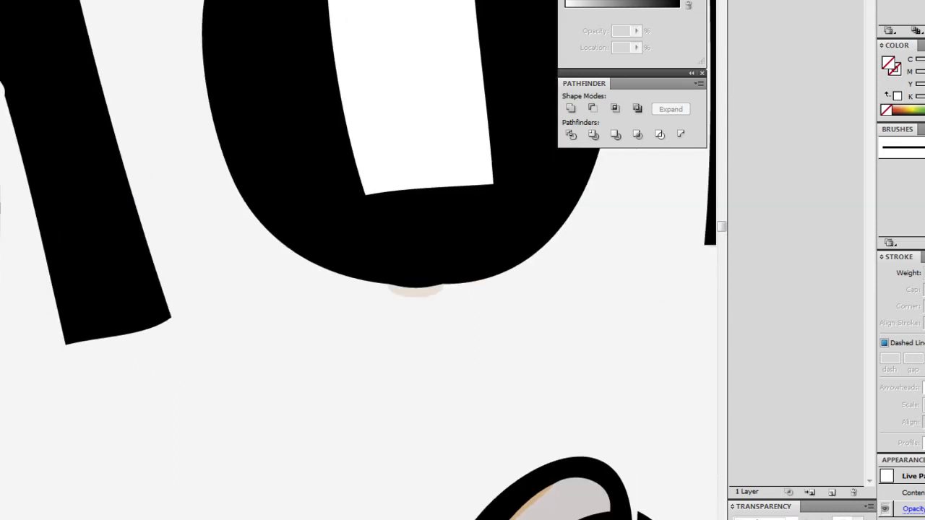
pyautogui.moveTo(329, 175); pyautogui.dragTo(106, 233)
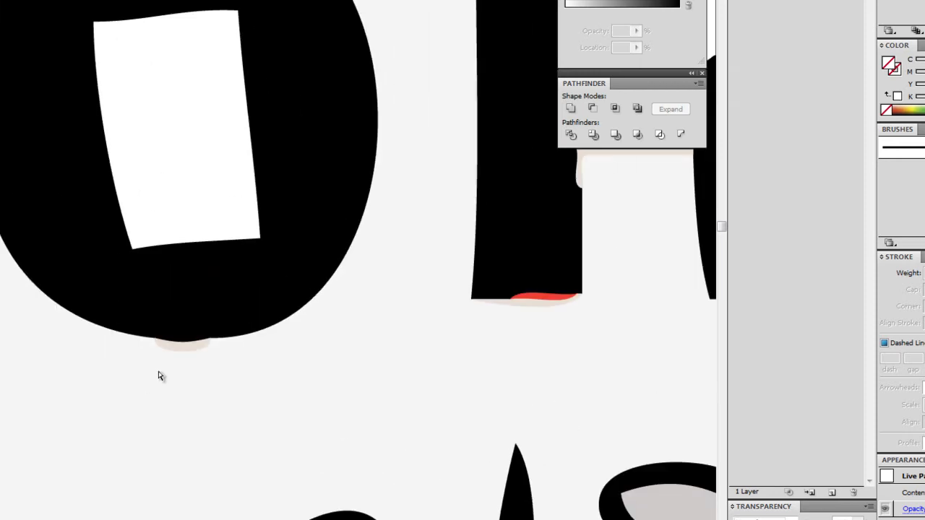
pyautogui.click(180, 353)
pyautogui.press('Delete')
# Delete the beige and red slivers under the left leg of the letter R in MORSØ
pyautogui.moveTo(275, 341); pyautogui.dragTo(128, 116)
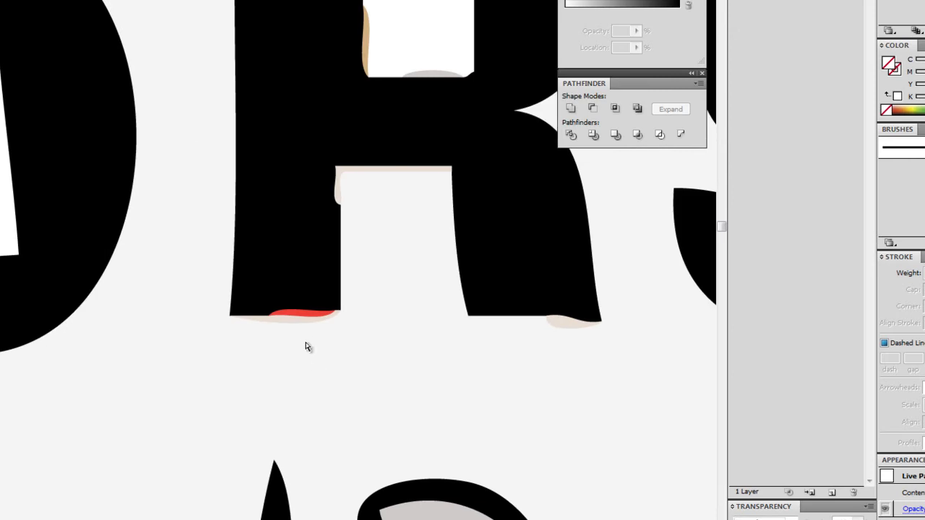
pyautogui.click(302, 327)
pyautogui.press('Delete')
pyautogui.press('Delete')
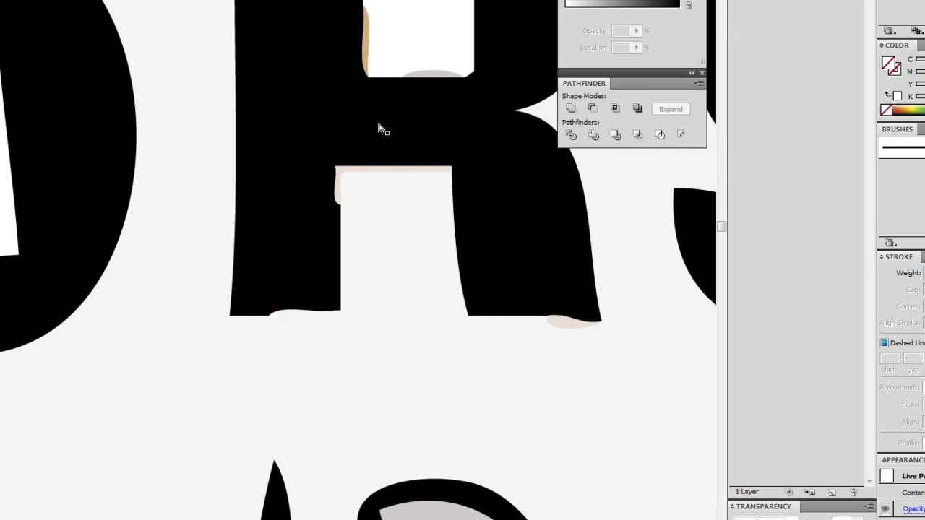
# Delete the beige strip along the top of the gap between the legs of the R
pyautogui.moveTo(377, 128); pyautogui.dragTo(342, 248)
pyautogui.click(347, 272)
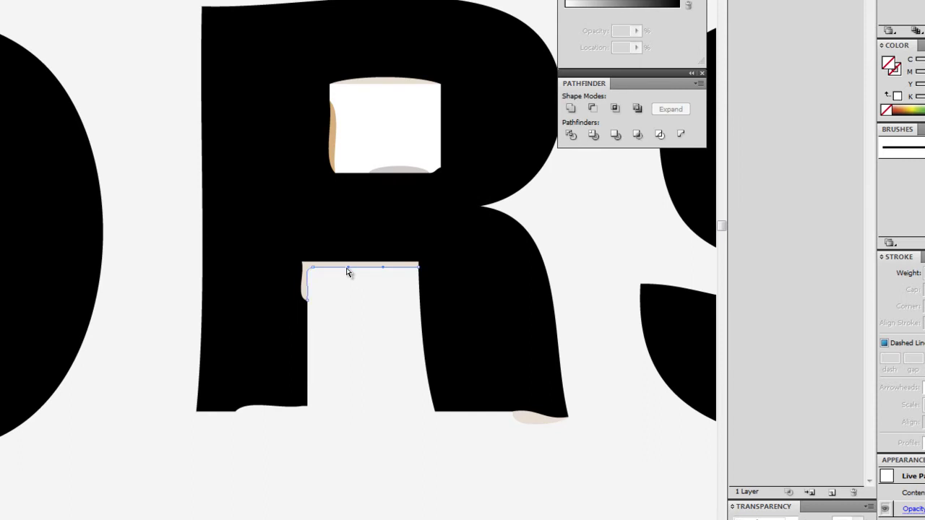
pyautogui.press('Delete')
# Delete the tan, beige and grey fragments along the edges of the enclosed opening in the R
pyautogui.click(338, 138)
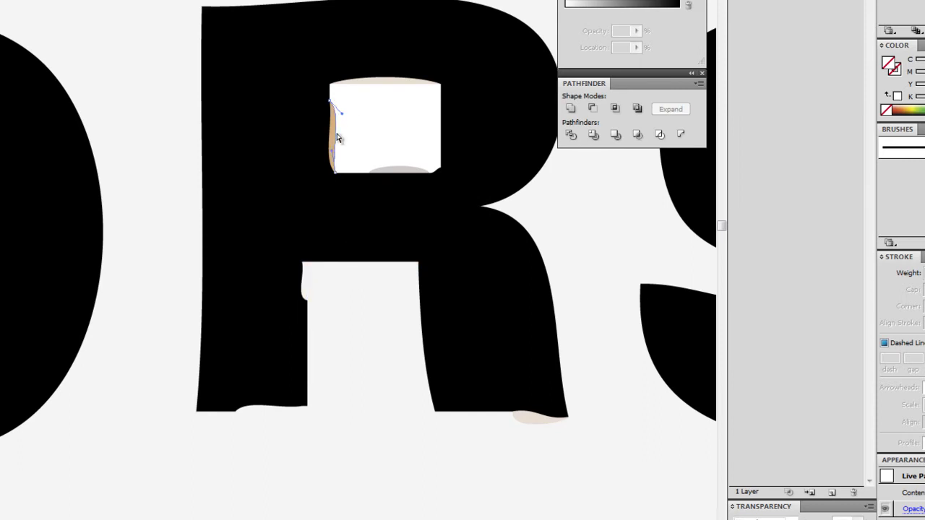
pyautogui.press('Delete')
pyautogui.click(366, 83)
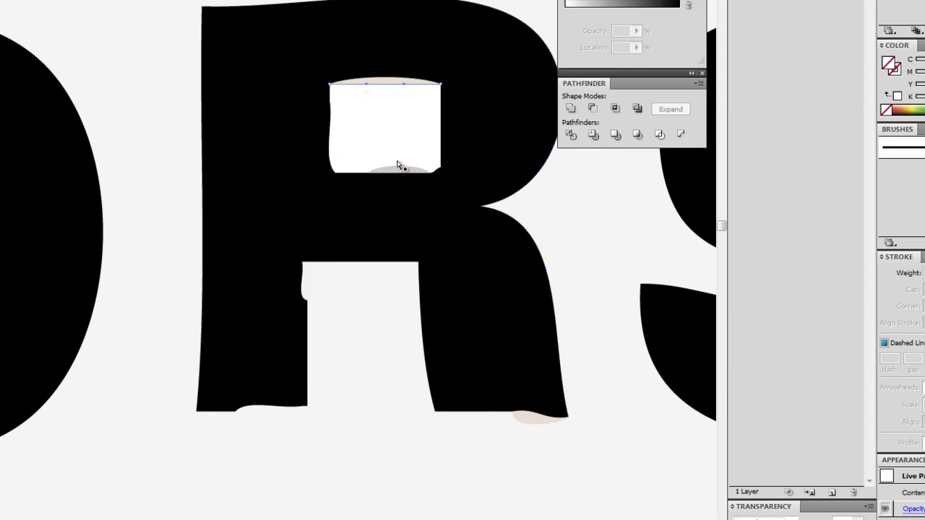
pyautogui.press('Delete')
pyautogui.click(399, 169)
pyautogui.press('Delete')
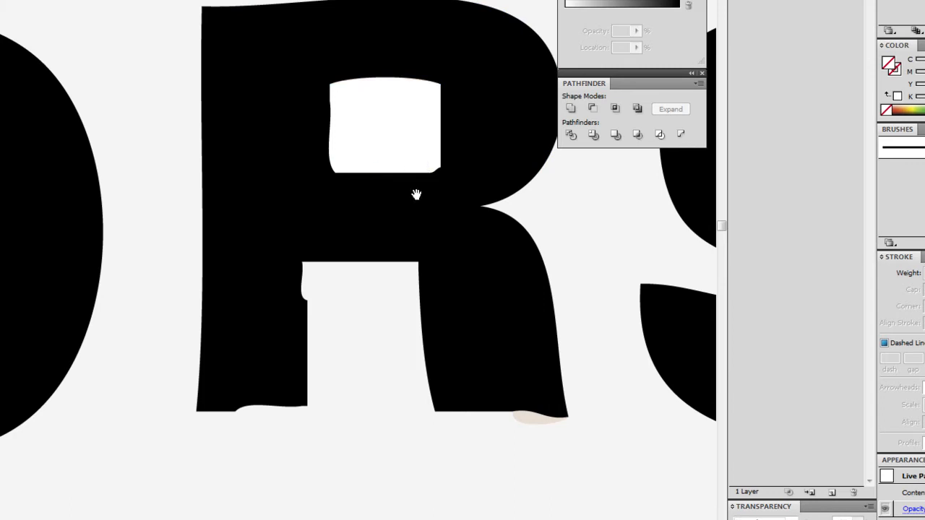
# Delete the red and beige fragments beneath the letter S in MORSØ
pyautogui.moveTo(416, 194); pyautogui.dragTo(61, 227)
pyautogui.moveTo(223, 200); pyautogui.dragTo(45, 128)
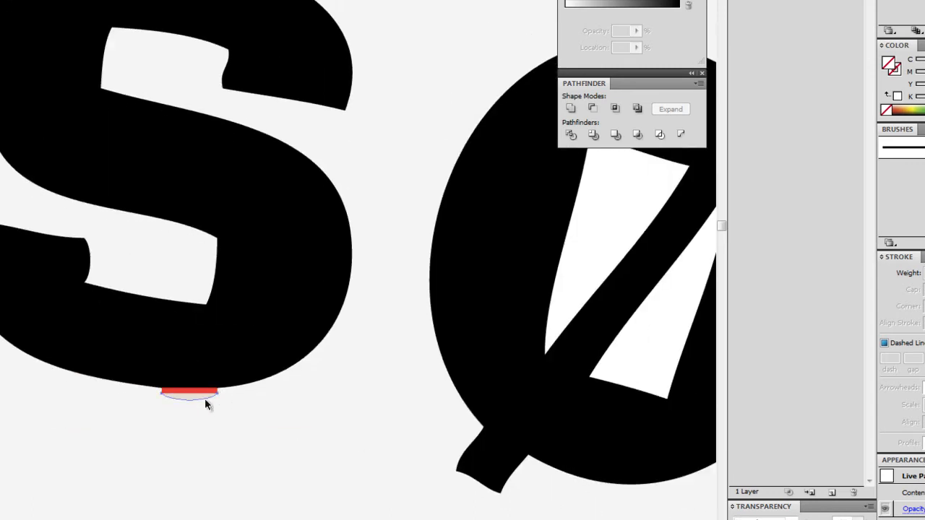
pyautogui.click(202, 392)
pyautogui.press('Delete')
# Delete the remaining beige sliver under the right leg of the R in MORSØ
pyautogui.moveTo(224, 421); pyautogui.dragTo(77, 346)
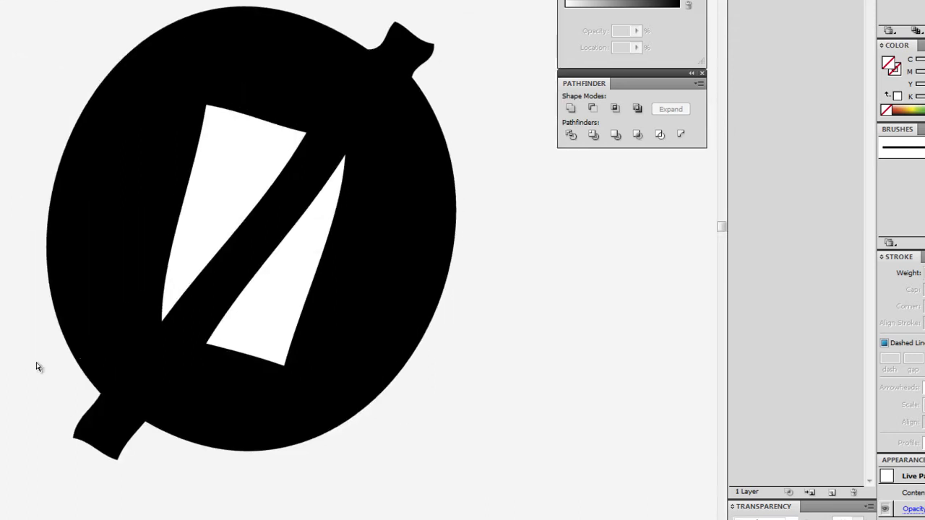
pyautogui.moveTo(35, 367); pyautogui.dragTo(324, 334)
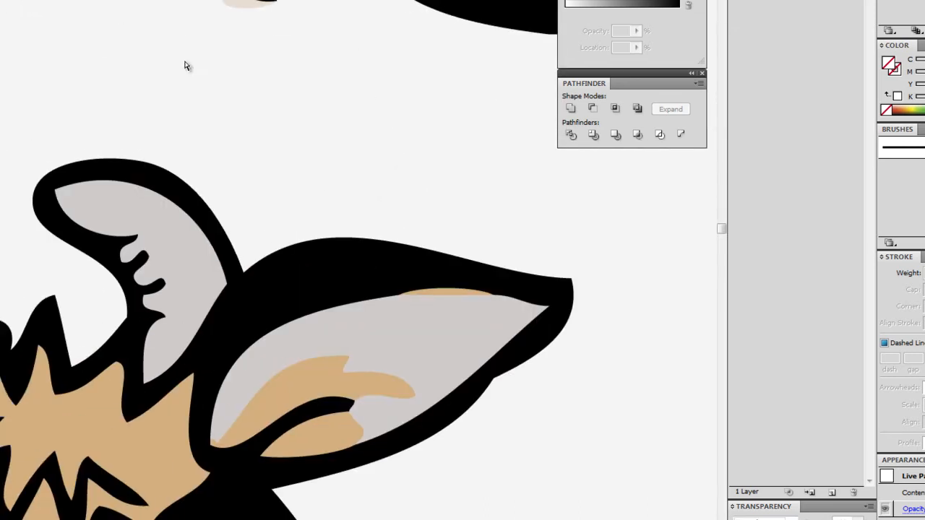
pyautogui.moveTo(186, 66); pyautogui.dragTo(272, 386)
pyautogui.click(305, 329)
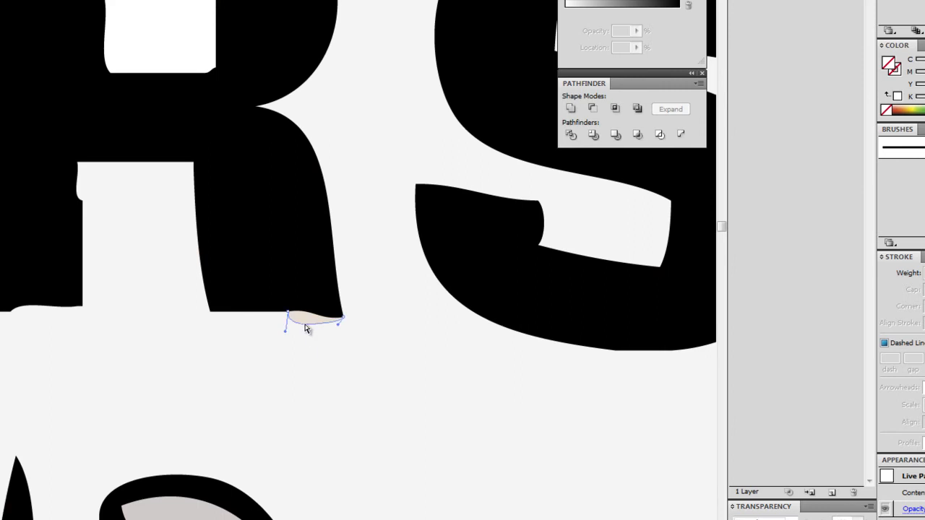
pyautogui.press('Delete')
# Delete the tan fragment along the base of the enclosed opening in the A of LINEDANCERS
pyautogui.hotkey('ctrl', '-')
pyautogui.hotkey('ctrl', '-')
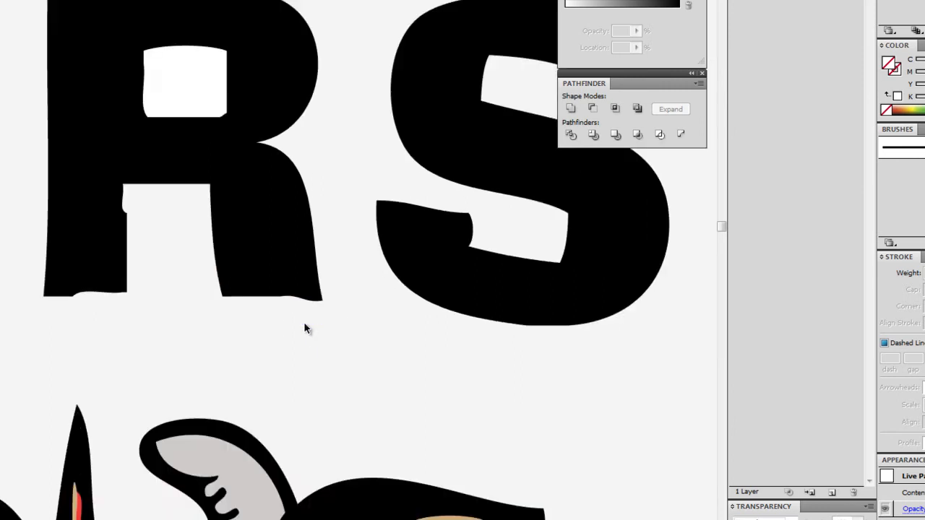
pyautogui.moveTo(304, 323); pyautogui.dragTo(256, 302)
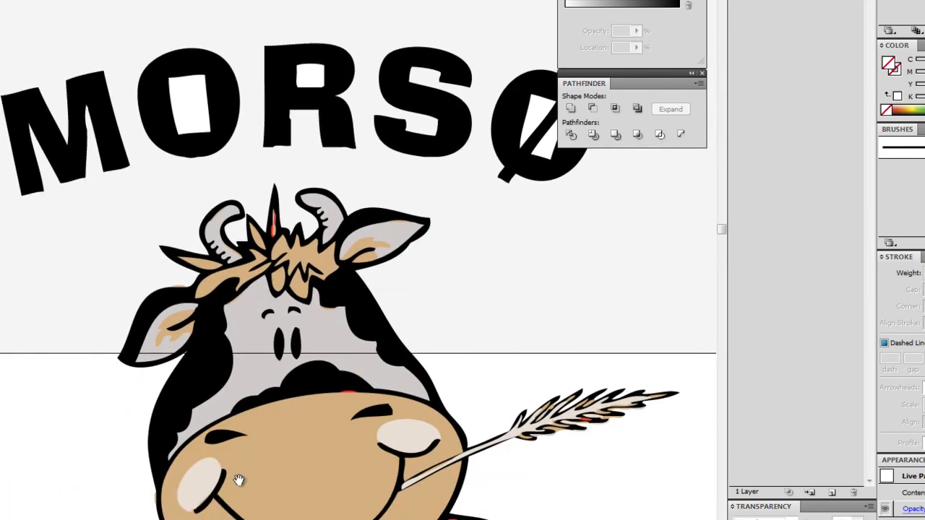
pyautogui.scroll(-6, 240, 482)
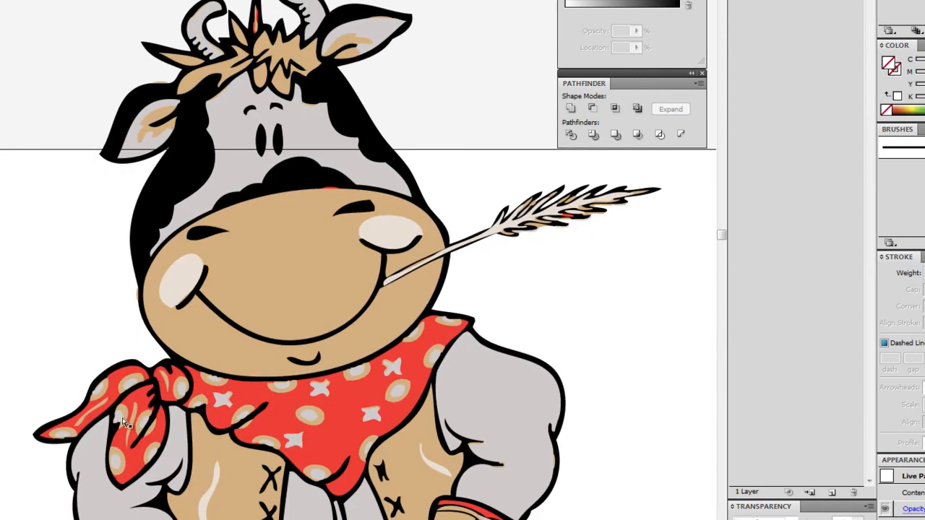
pyautogui.scroll(-5, 129, 423)
pyautogui.scroll(-6, 94, 236)
pyautogui.scroll(-12, 153, 457)
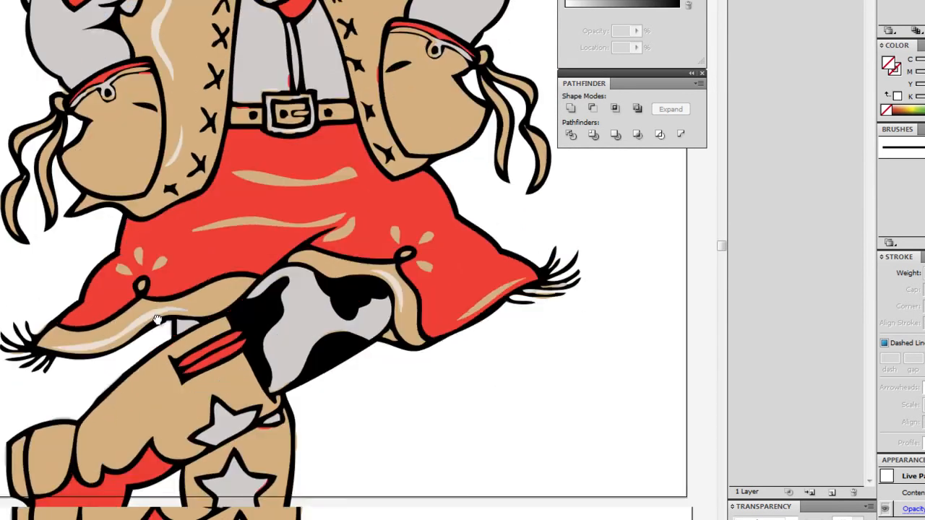
pyautogui.scroll(-5, 131, 402)
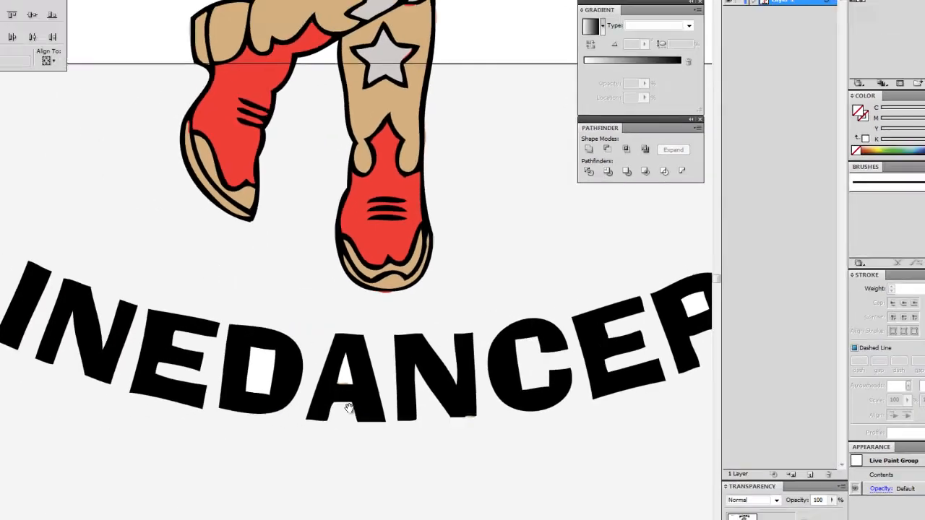
pyautogui.moveTo(196, 421); pyautogui.dragTo(256, 417)
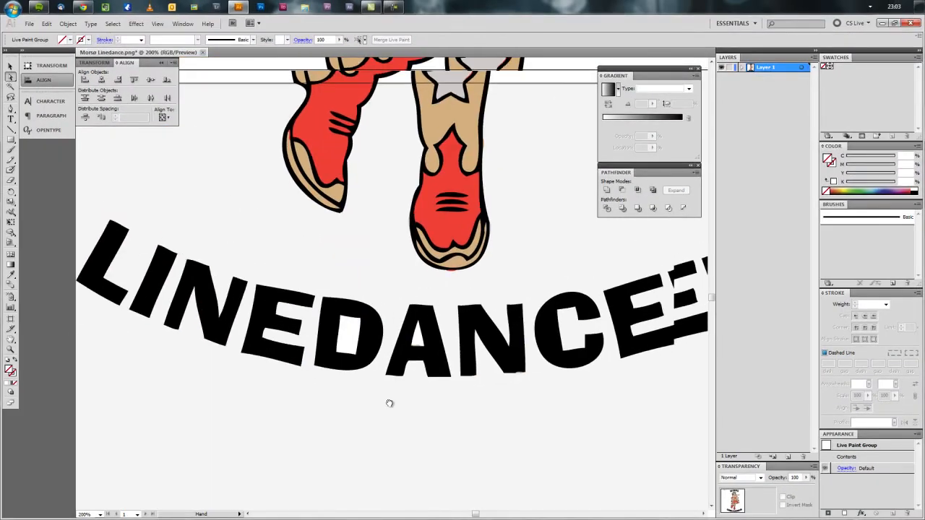
pyautogui.moveTo(389, 403); pyautogui.dragTo(371, 411)
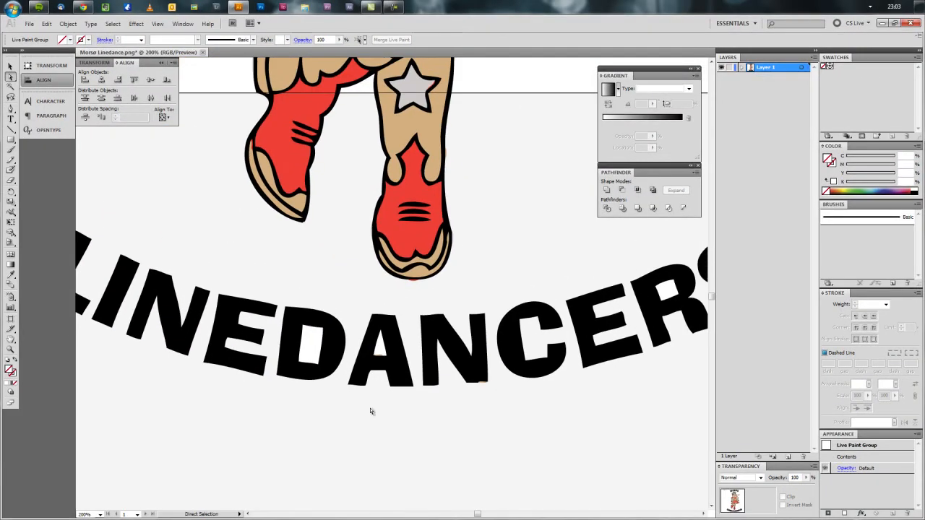
pyautogui.hotkey('ctrl', '=')
pyautogui.hotkey('ctrl', '=')
pyautogui.hotkey('ctrl', '=')
pyautogui.hotkey('ctrl', '=')
pyautogui.moveTo(400, 236); pyautogui.dragTo(421, 72)
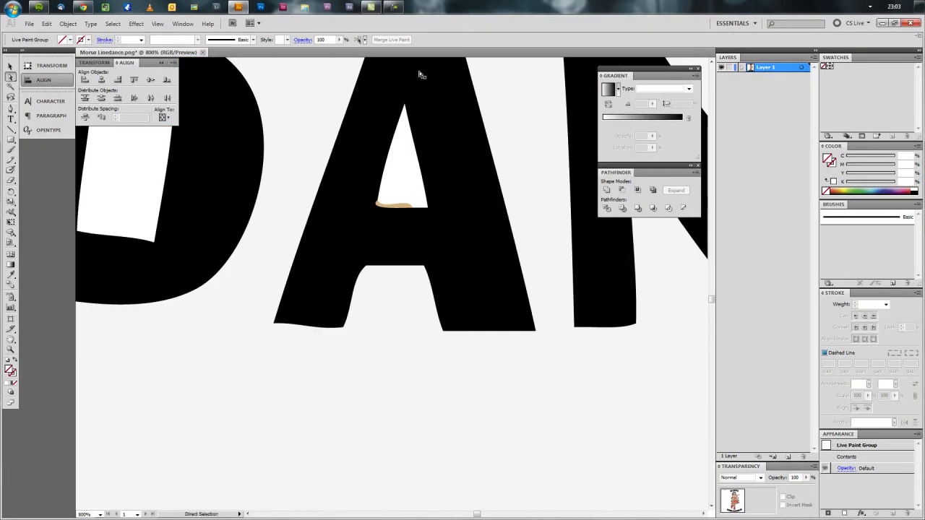
pyautogui.click(394, 206)
pyautogui.click(394, 207)
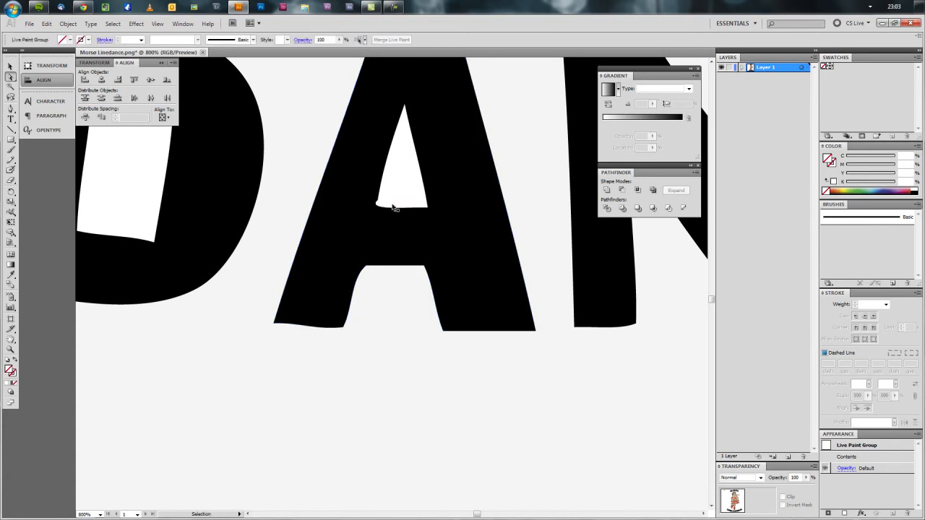
# Inspect the complete traced artwork by selecting all its paths from MORSØ to LINEDANCERS, and clear the selection
pyautogui.hotkey('ctrl', '-')
pyautogui.hotkey('ctrl', '-')
pyautogui.hotkey('ctrl', '-')
pyautogui.hotkey('ctrl', '-')
pyautogui.hotkey('ctrl', '-')
pyautogui.hotkey('ctrl', '-')
pyautogui.hotkey('ctrl', '-')
pyautogui.hotkey('ctrl', '-')
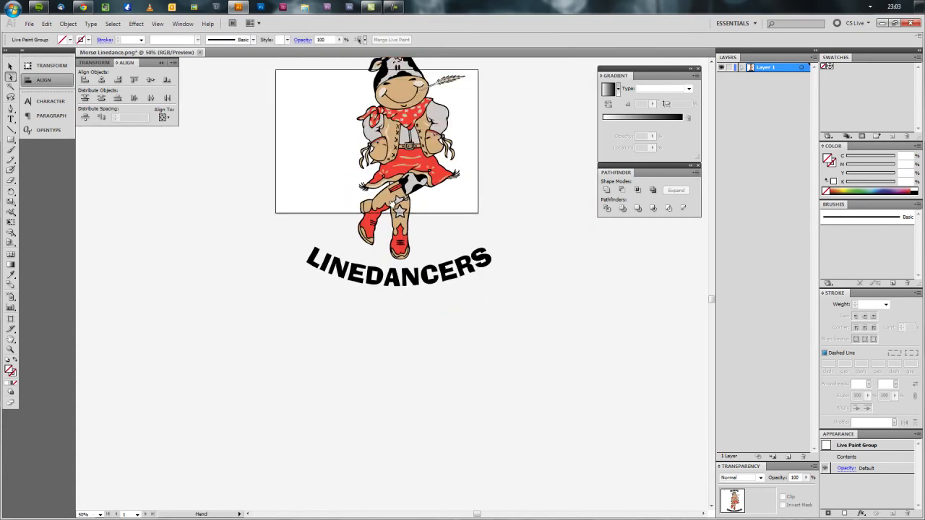
pyautogui.scroll(3, 376, 232)
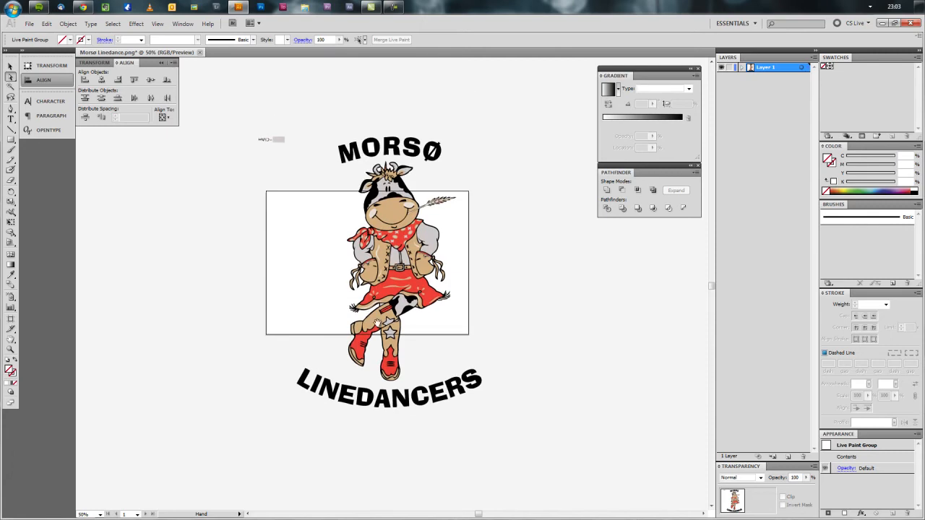
pyautogui.click(786, 186)
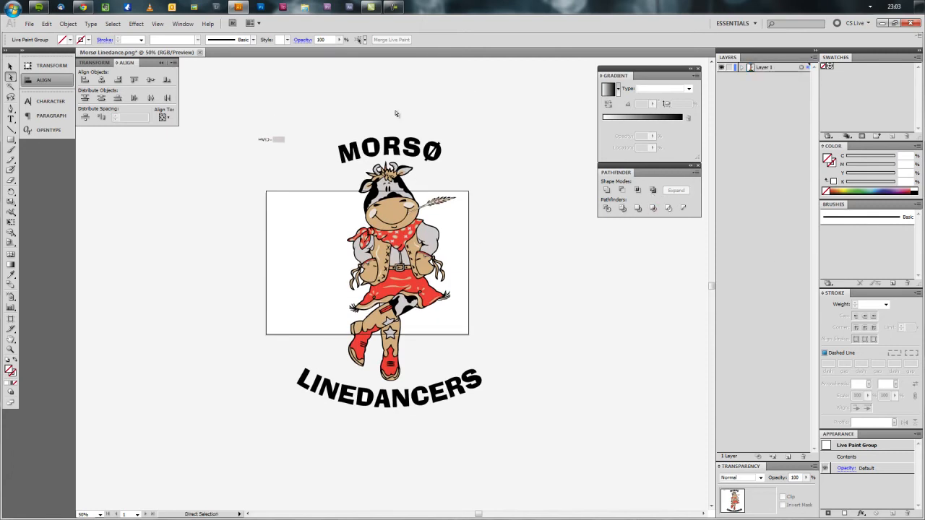
pyautogui.moveTo(292, 114); pyautogui.dragTo(589, 437)
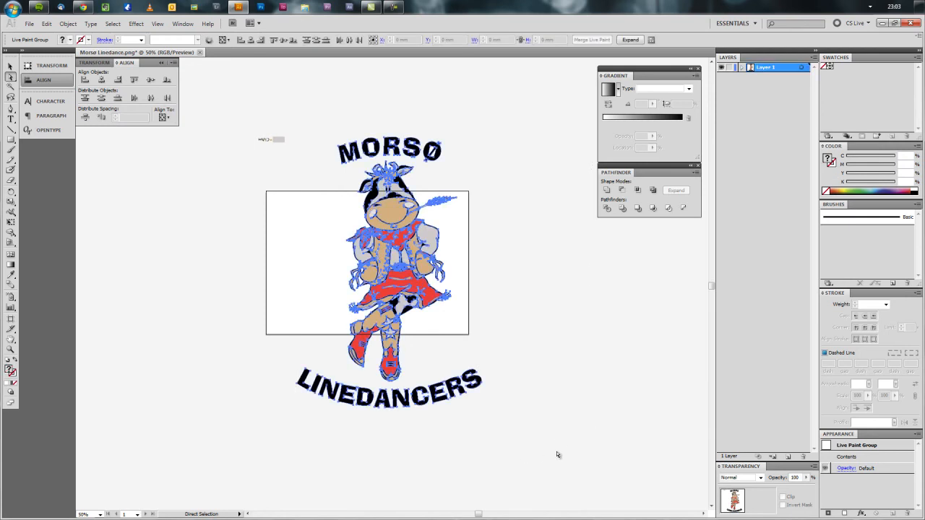
pyautogui.click(557, 455)
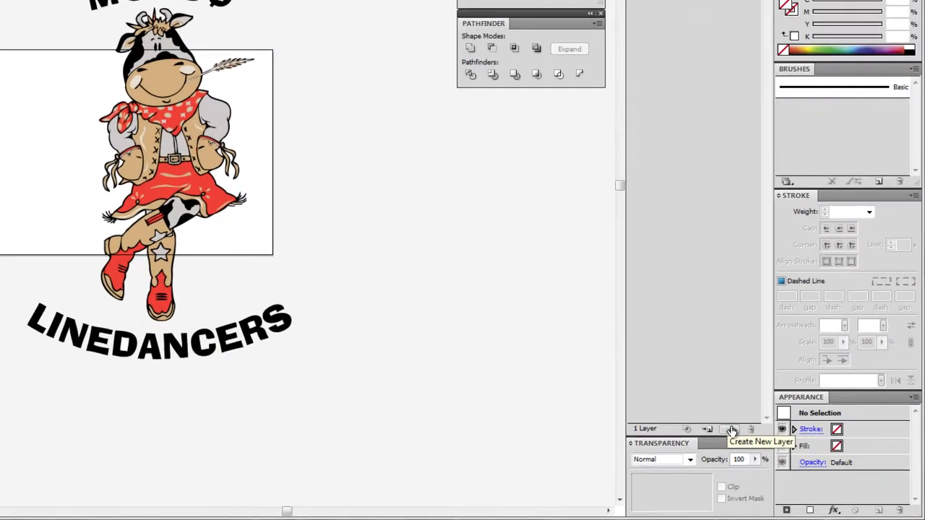
# Create a new layer and move the whole cow and lettering artwork onto it
pyautogui.click(789, 456)
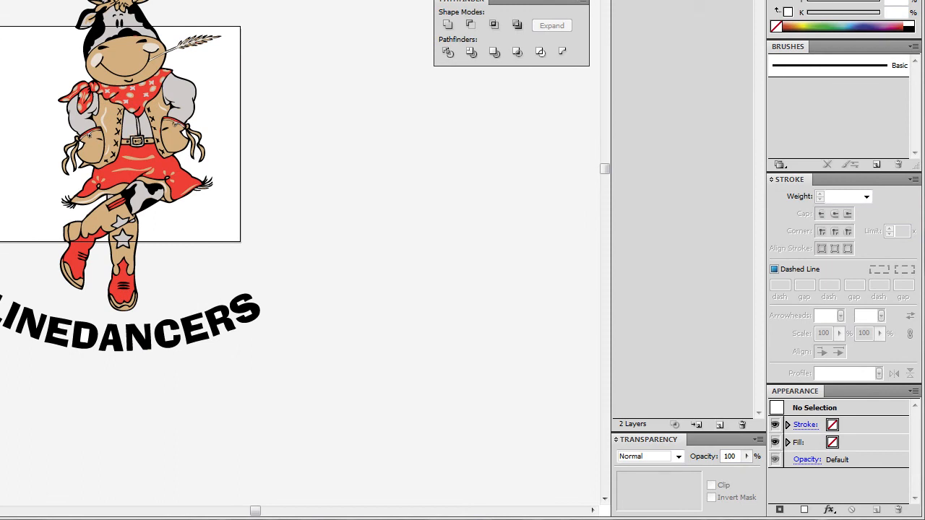
pyautogui.click(107, 92)
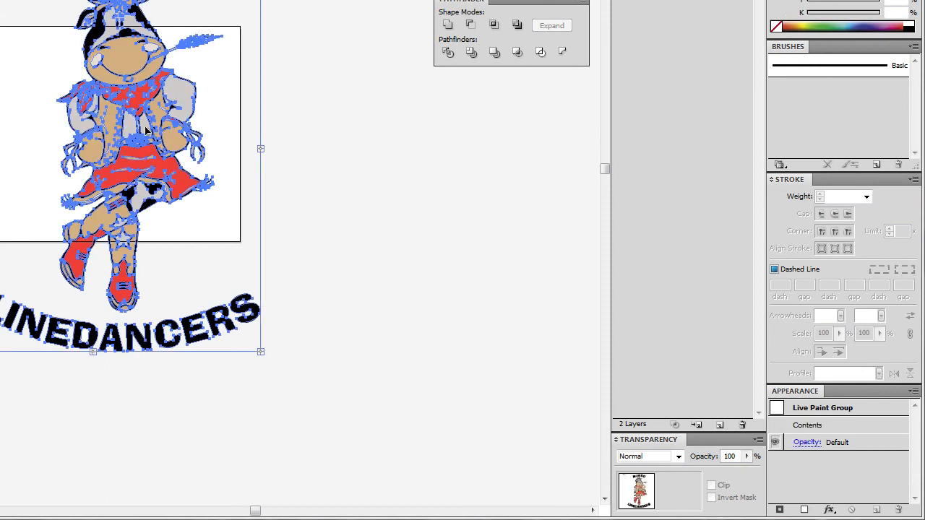
pyautogui.click(125, 38)
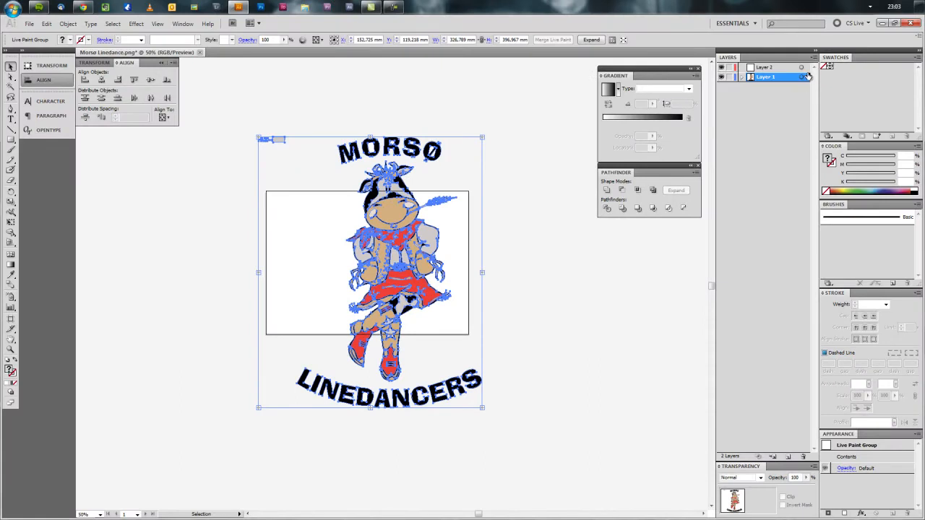
pyautogui.moveTo(809, 75); pyautogui.dragTo(808, 67)
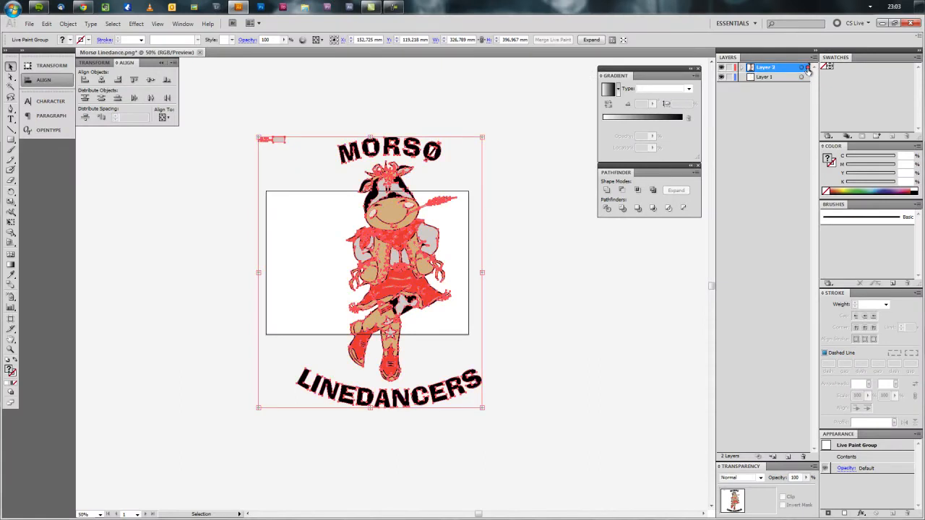
# Delete the emptied Layer 1 and deselect the artwork
pyautogui.click(764, 77)
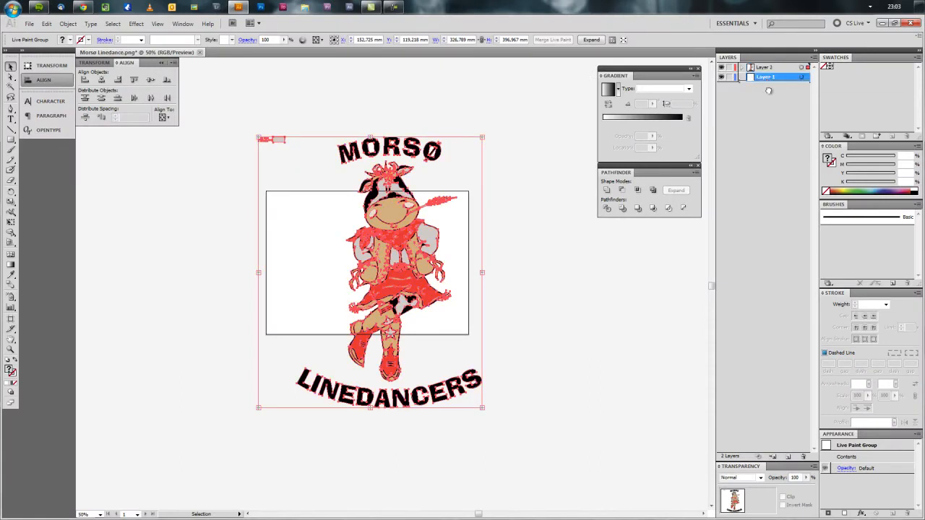
pyautogui.click(802, 456)
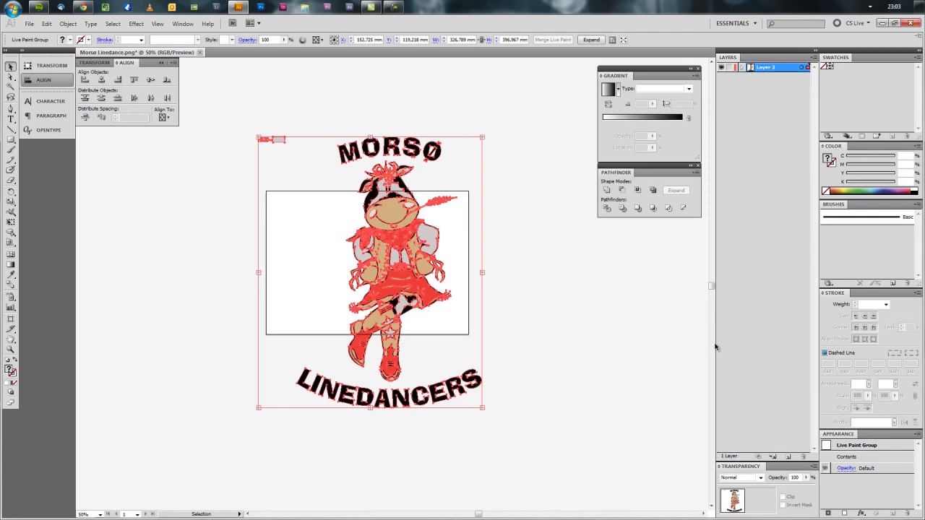
pyautogui.click(531, 225)
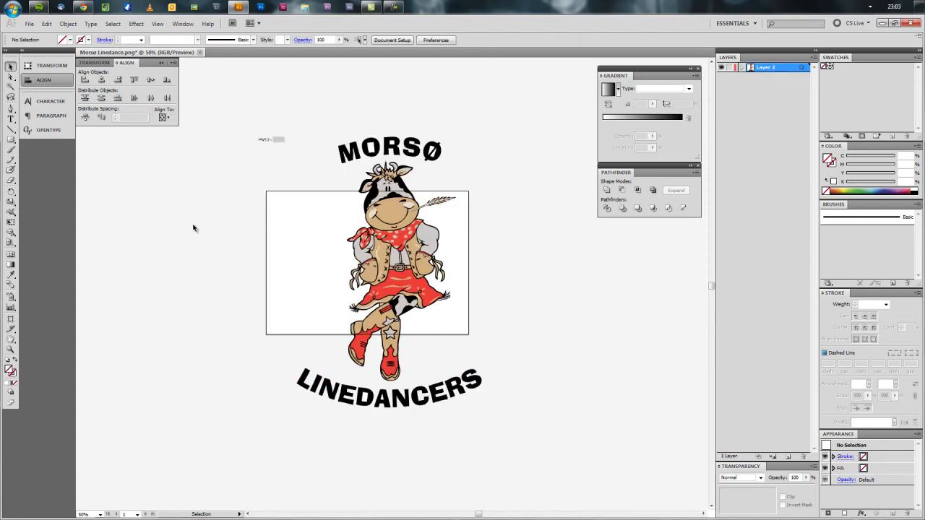
# Save the artwork to the desktop as Morsø Linedance.ai in Illustrator CS5 format, replacing the existing file
pyautogui.click(30, 23)
pyautogui.click(62, 139)
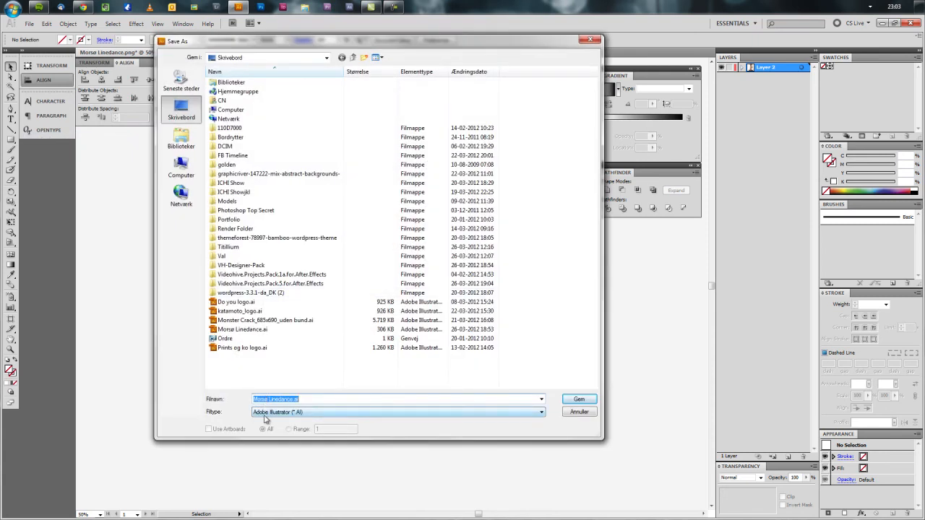
pyautogui.click(579, 399)
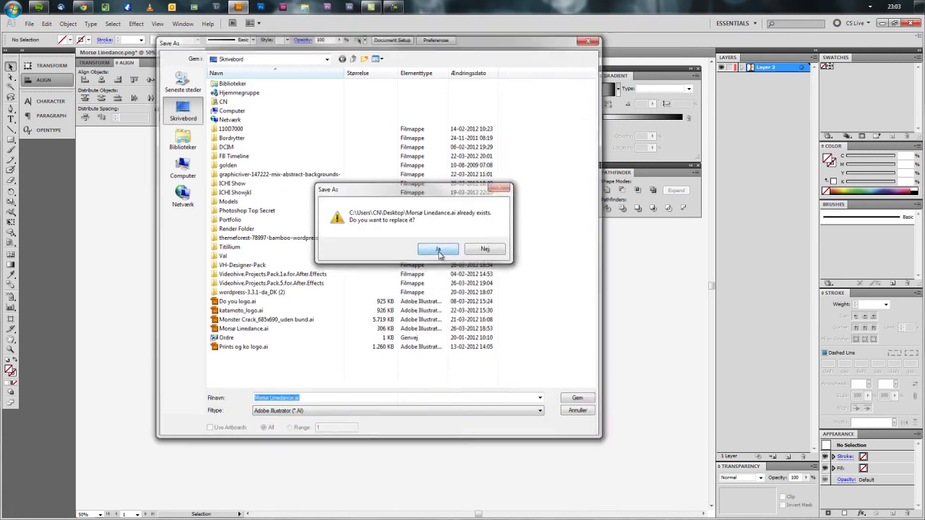
pyautogui.click(439, 249)
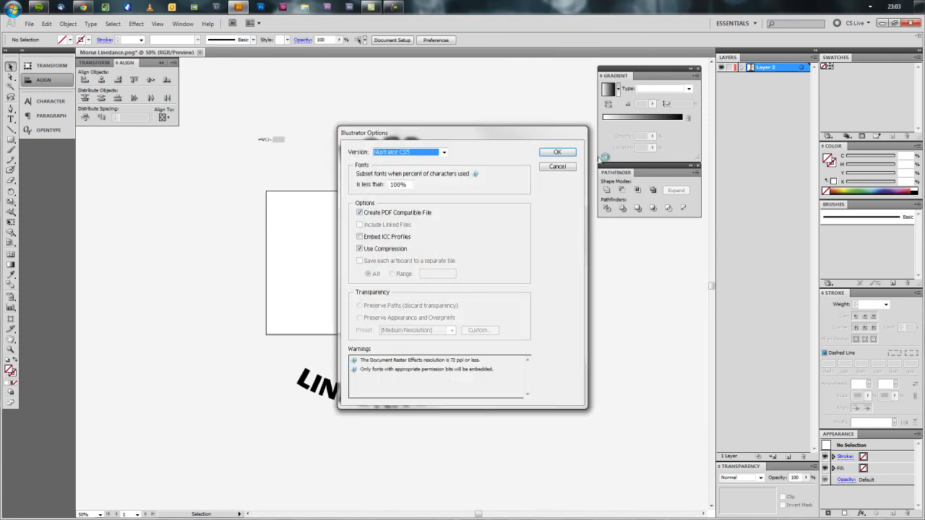
pyautogui.click(567, 153)
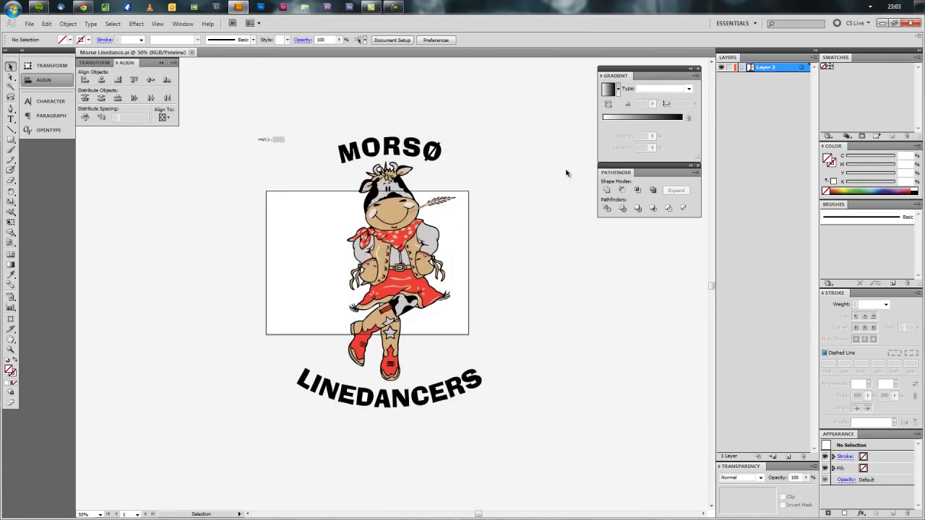
# Close the Morsø Linedance.ai document and minimize Illustrator to reach the desktop
pyautogui.click(192, 54)
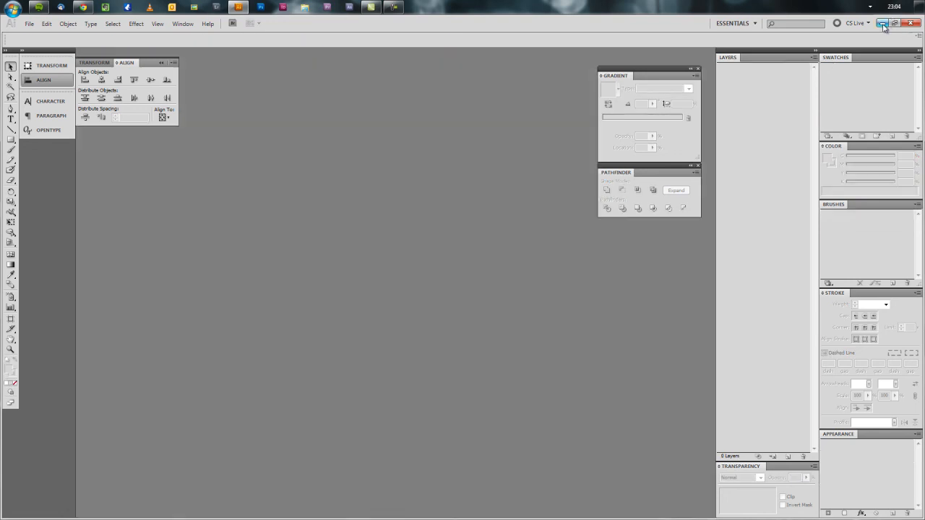
pyautogui.click(882, 24)
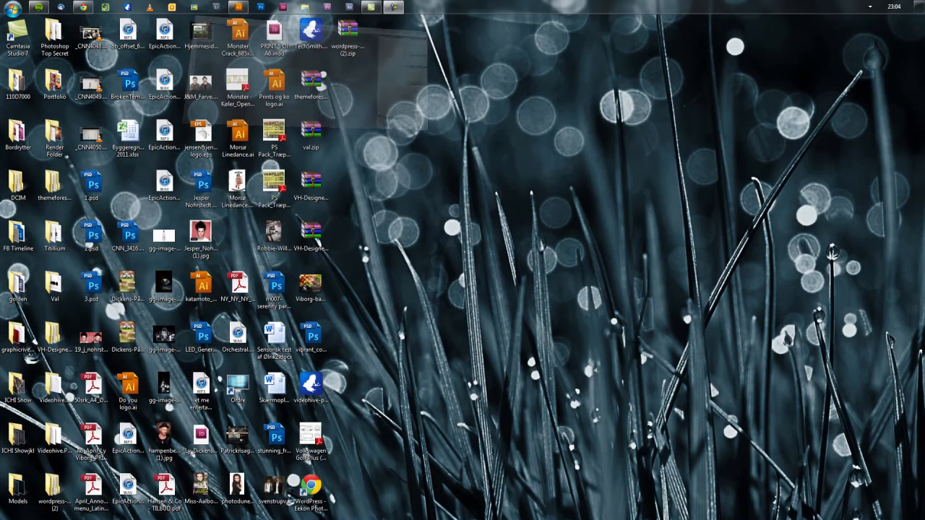